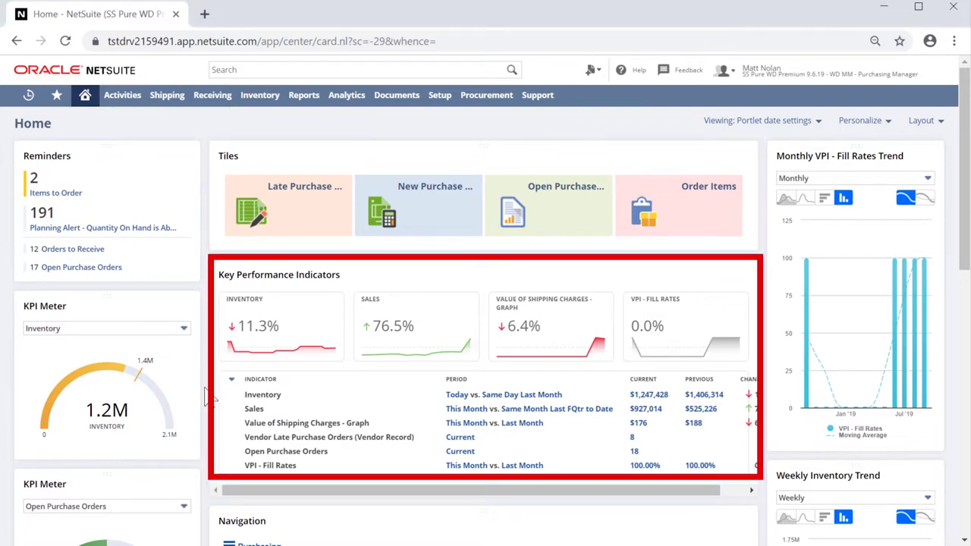
Step: Submit the US-1 iPad Pro from Reorder Point Items to create a Micro Shop purchase order
scroll(209, 388, down, 2)
scroll(210, 390, down, 2)
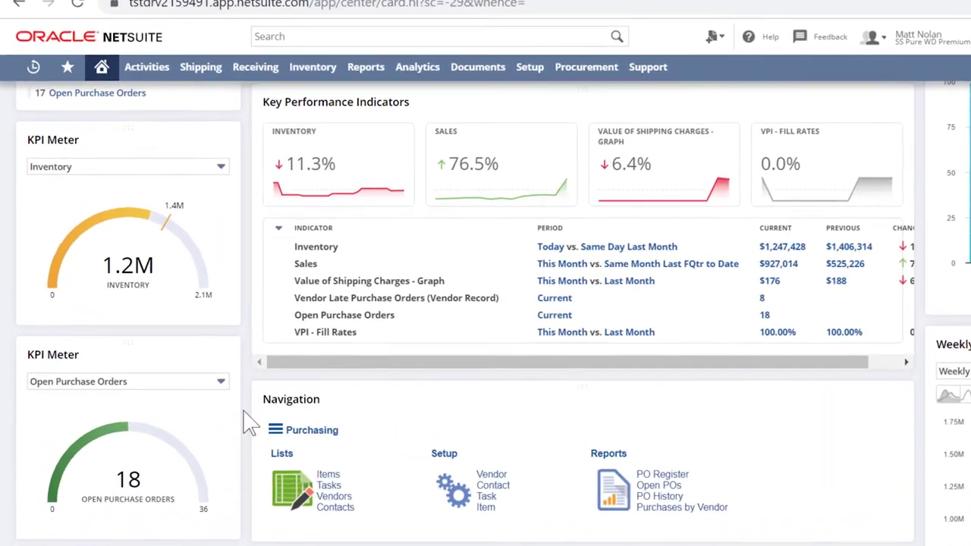
scroll(251, 424, up, 5)
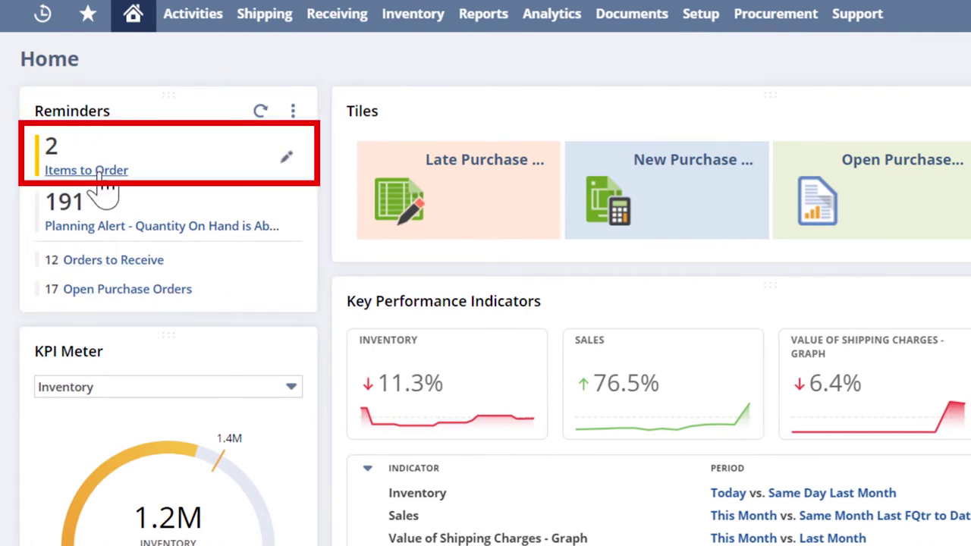
click(99, 172)
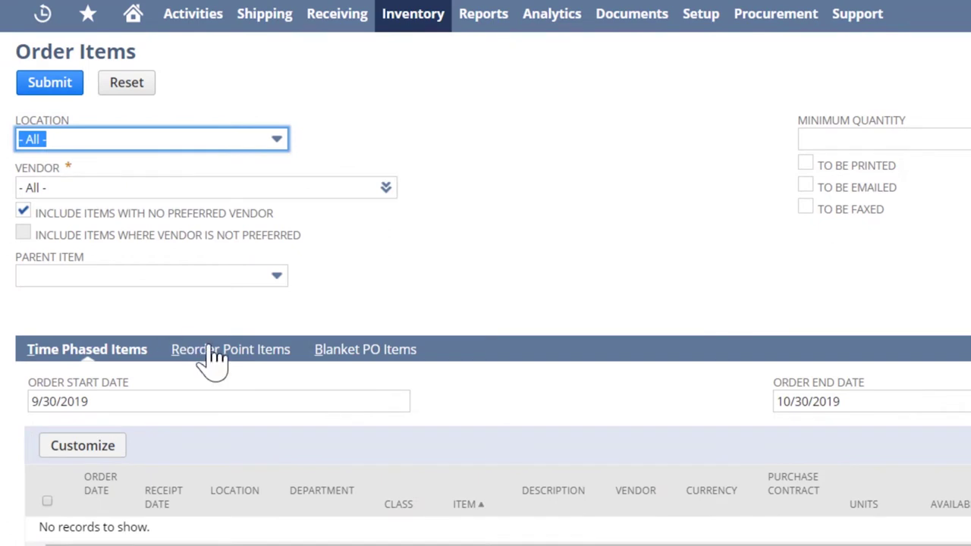
click(214, 356)
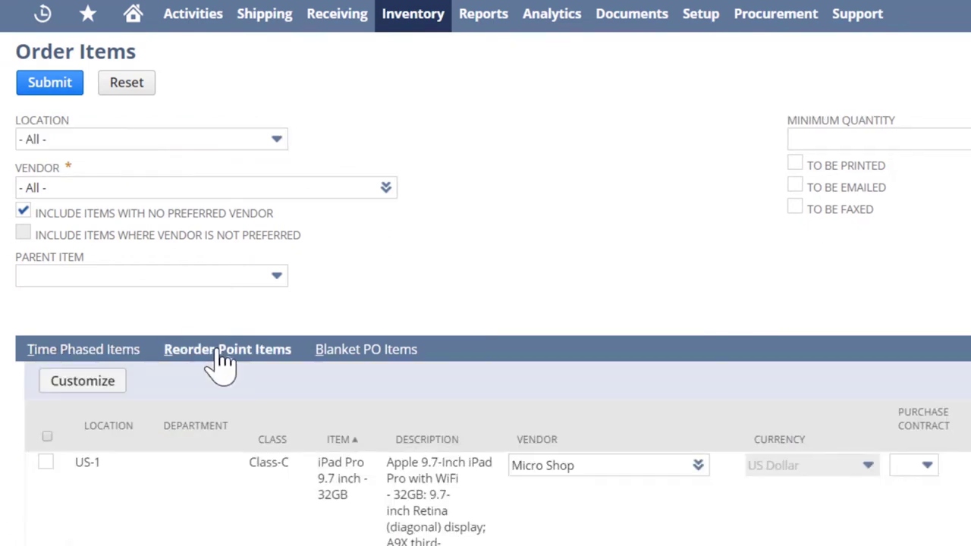
click(45, 463)
scroll(486, 303, down, 3)
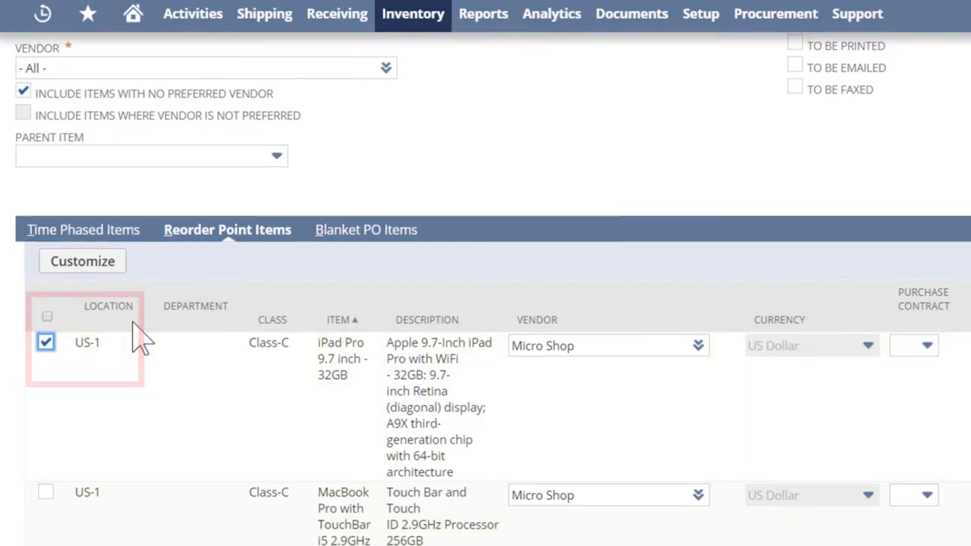
scroll(135, 326, up, 3)
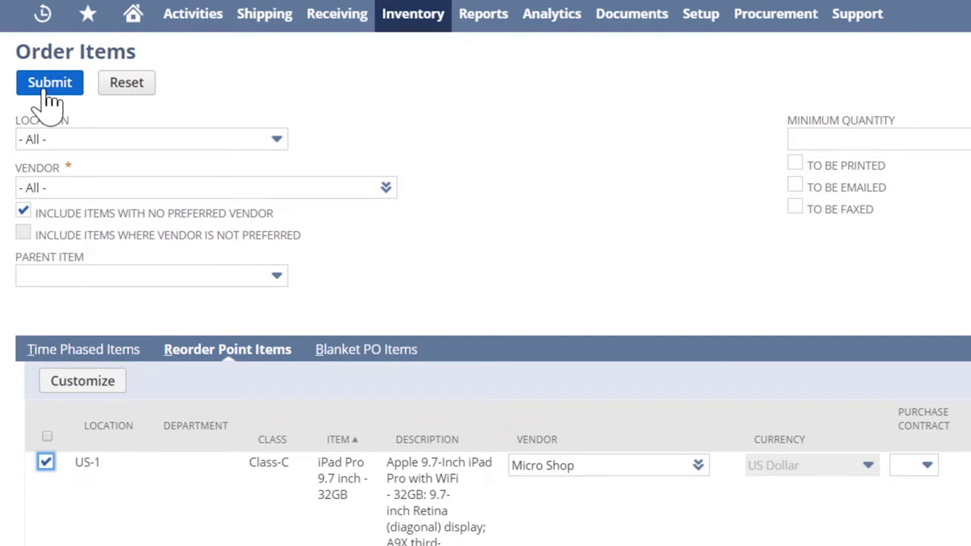
click(50, 97)
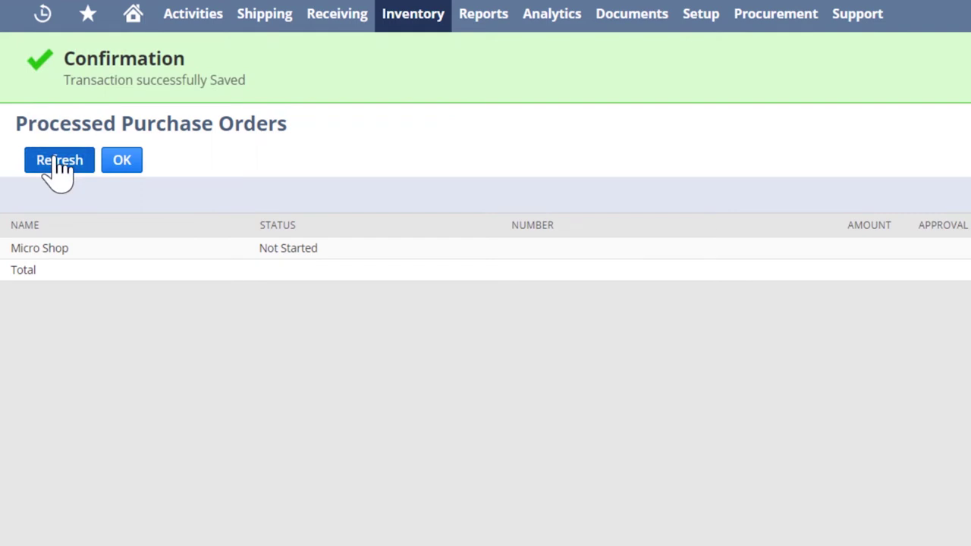
Step: Refresh processed orders until PO223 shows Complete and Approved for 27,200.00, then go Home
click(58, 164)
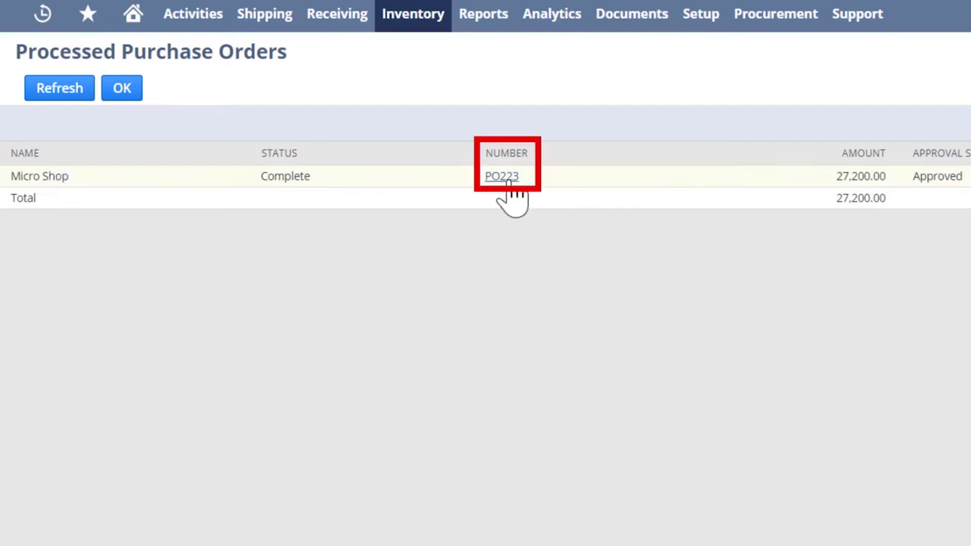
mouse_move(132, 14)
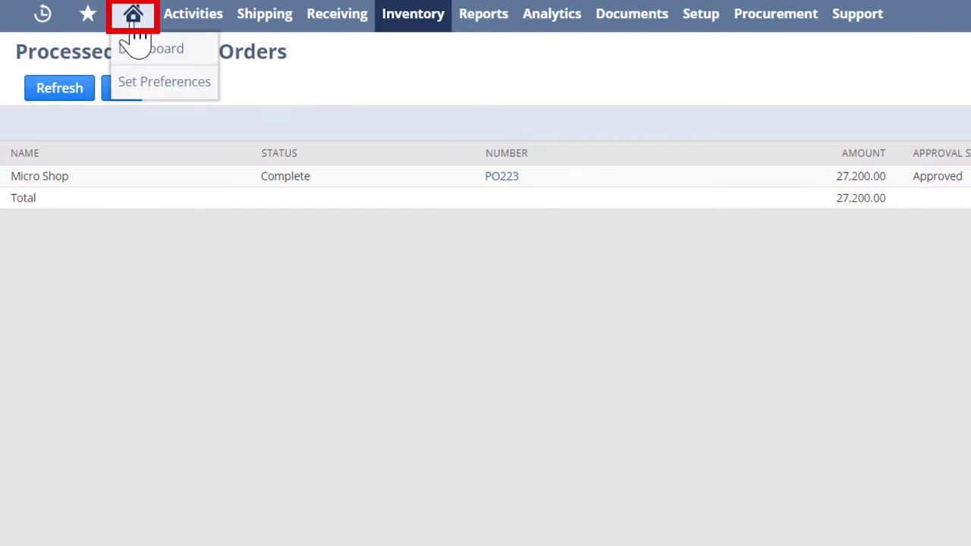
click(135, 30)
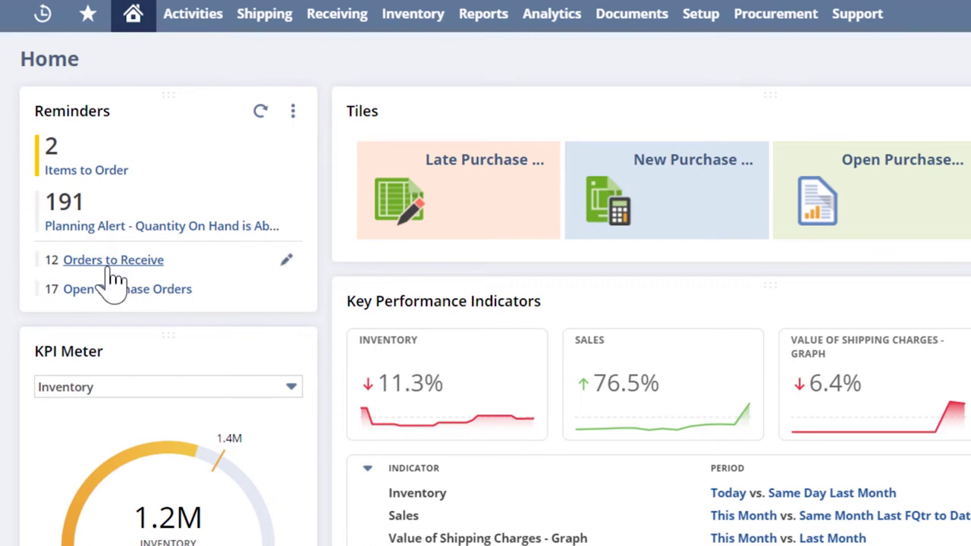
Step: Receive PO223's 80 iPad Pro units into US-1 and save the item receipt
click(112, 267)
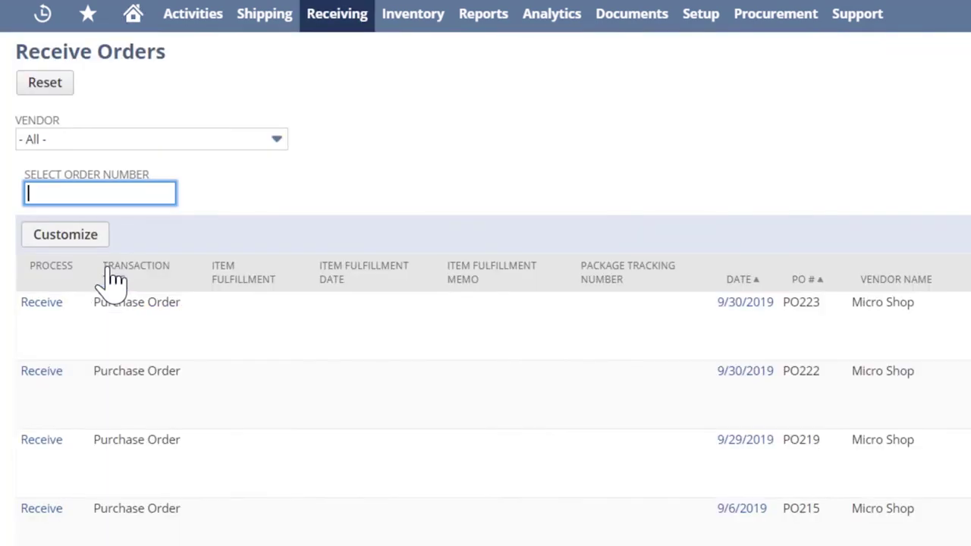
click(34, 307)
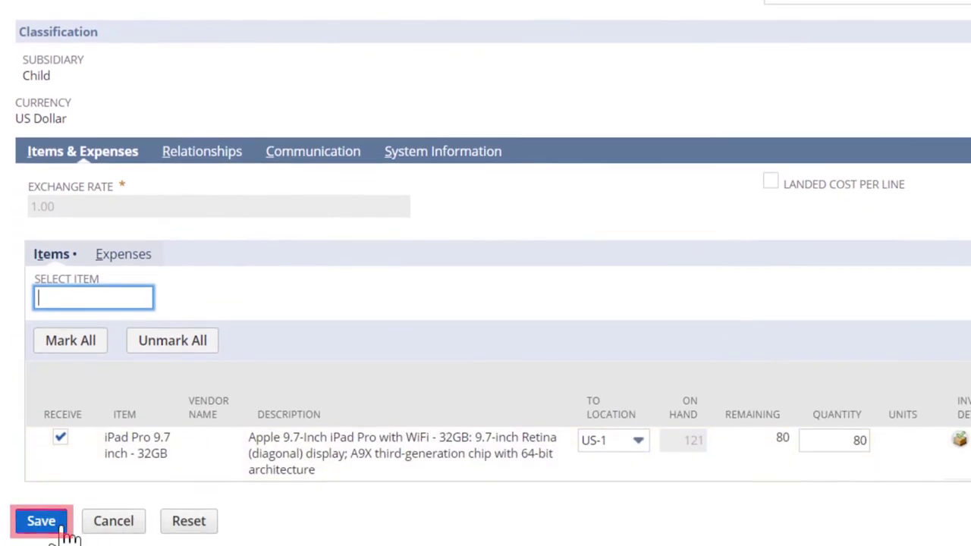
click(63, 530)
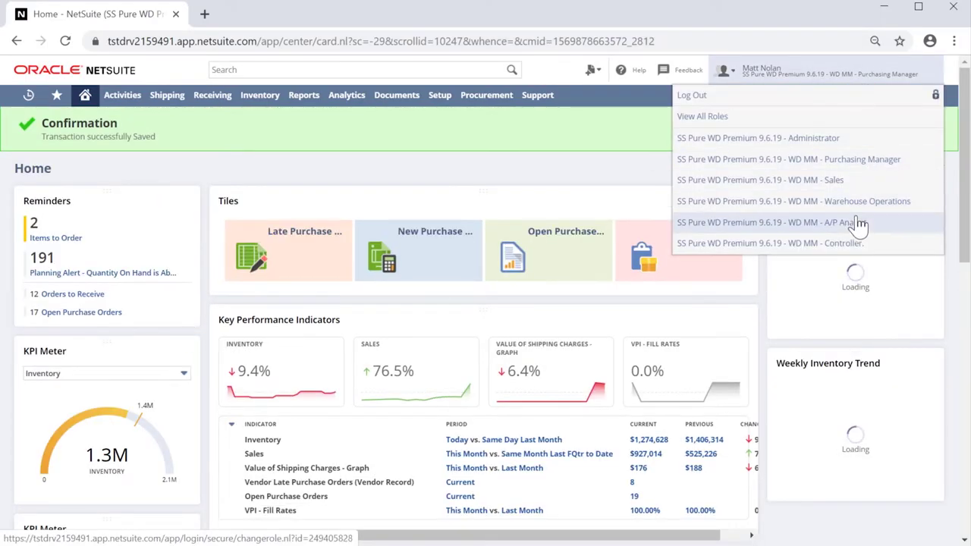
Step: Switch to the WD MM - A/P Analyst role and view the Bill Purchase Orders list
click(859, 225)
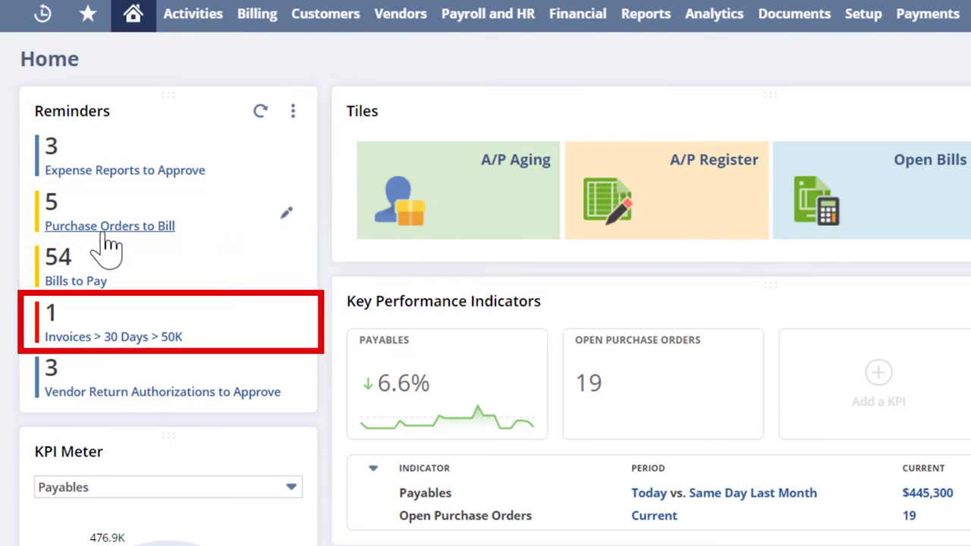
click(106, 236)
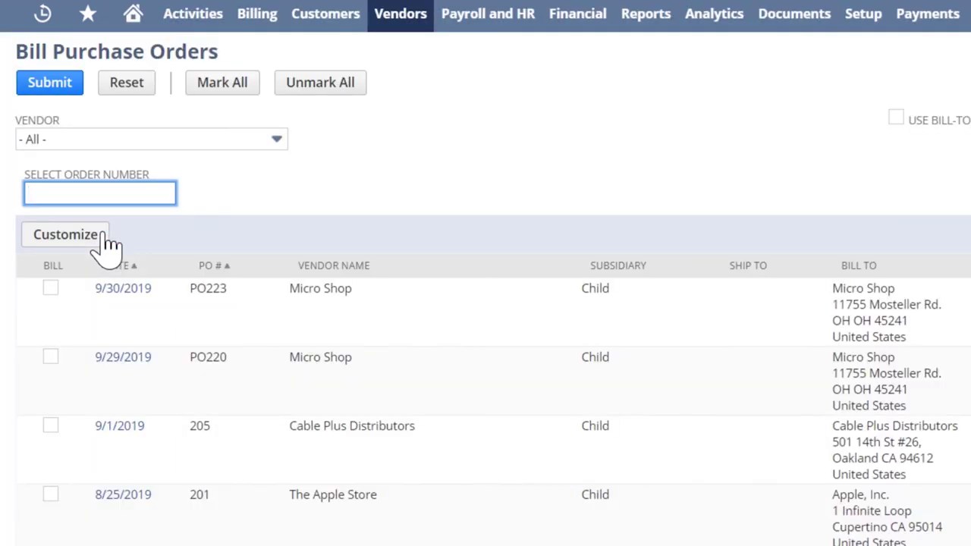
Step: Bill PO223, saving the 27,200.00 Micro Shop vendor bill, and return to Home
click(50, 289)
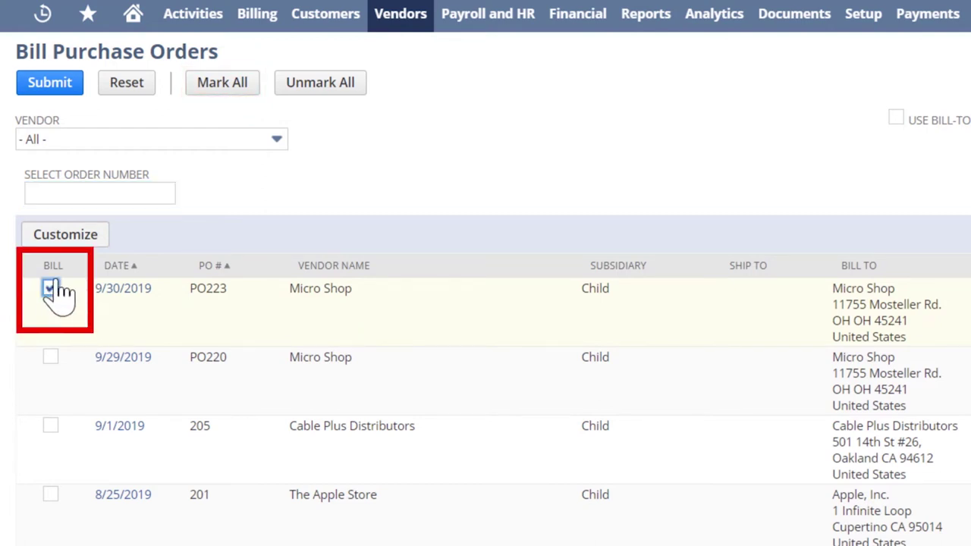
click(50, 84)
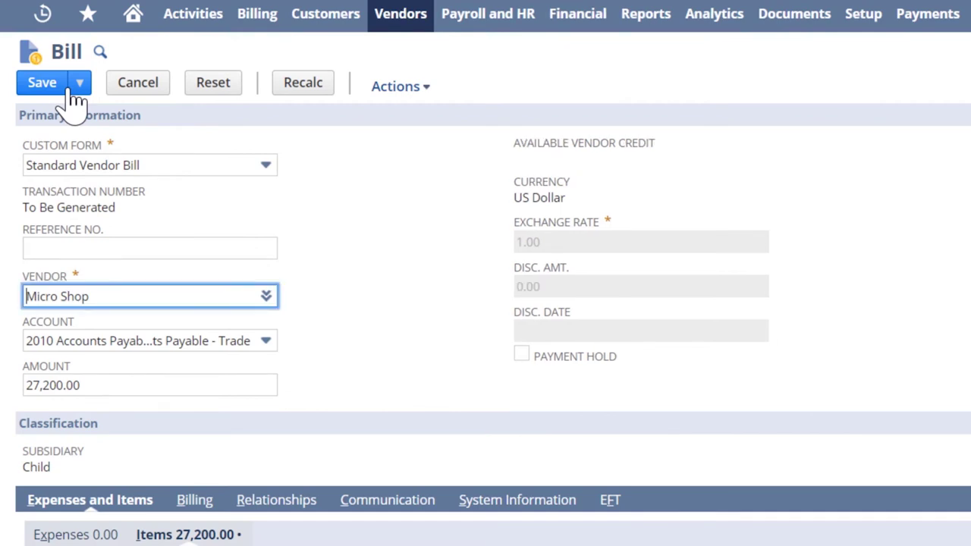
scroll(388, 250, down, 3)
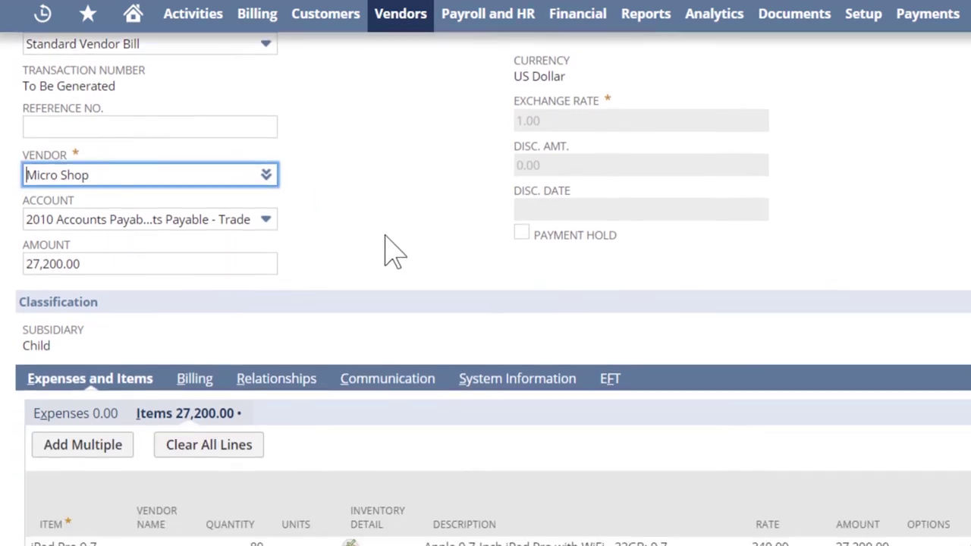
scroll(385, 245, up, 3)
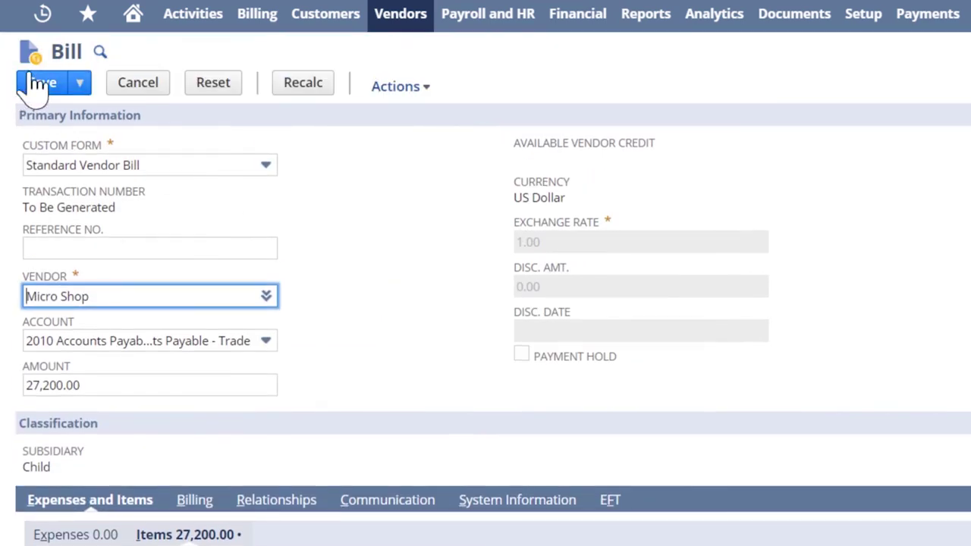
click(35, 85)
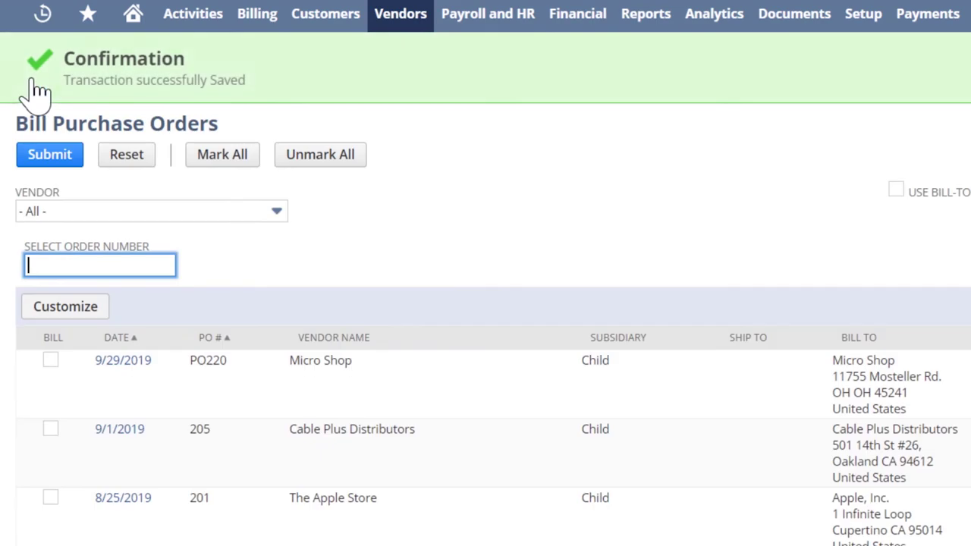
click(131, 17)
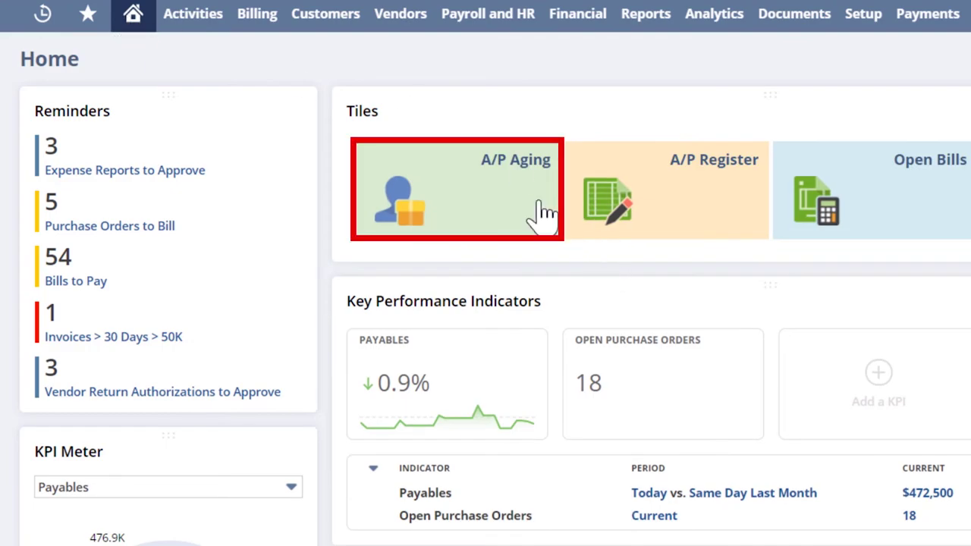
Step: Drill from A/P Aging through Micro Shop's balance to the 9/30/2019 27,200.00 bill
click(539, 202)
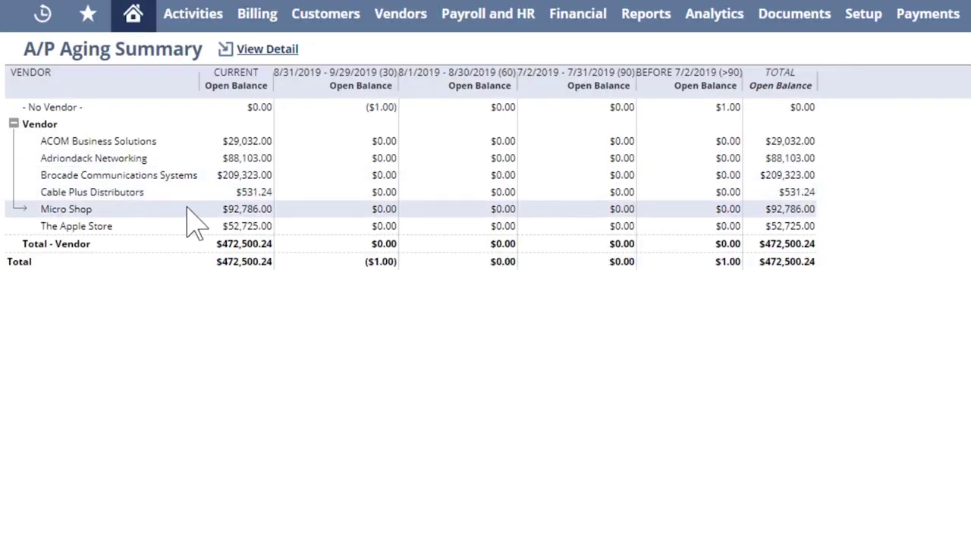
click(246, 211)
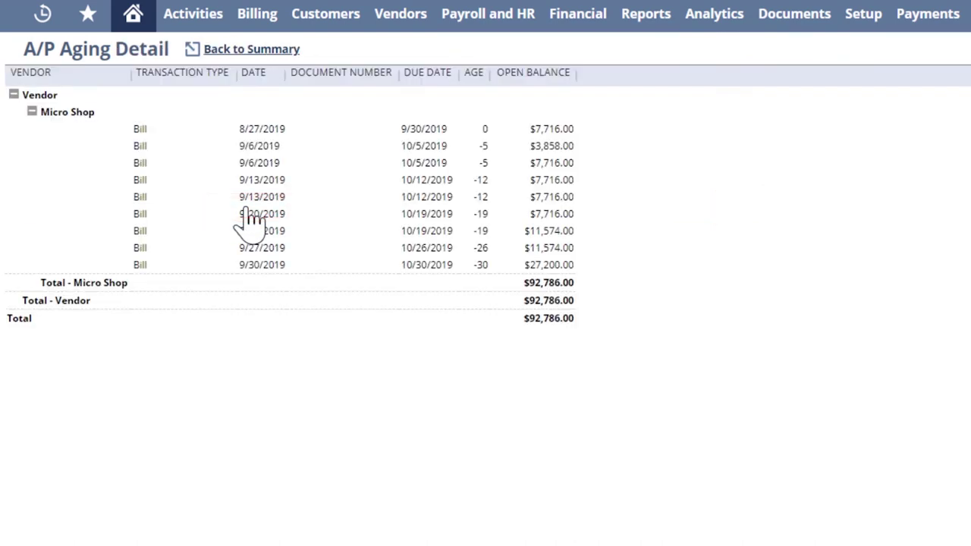
click(144, 267)
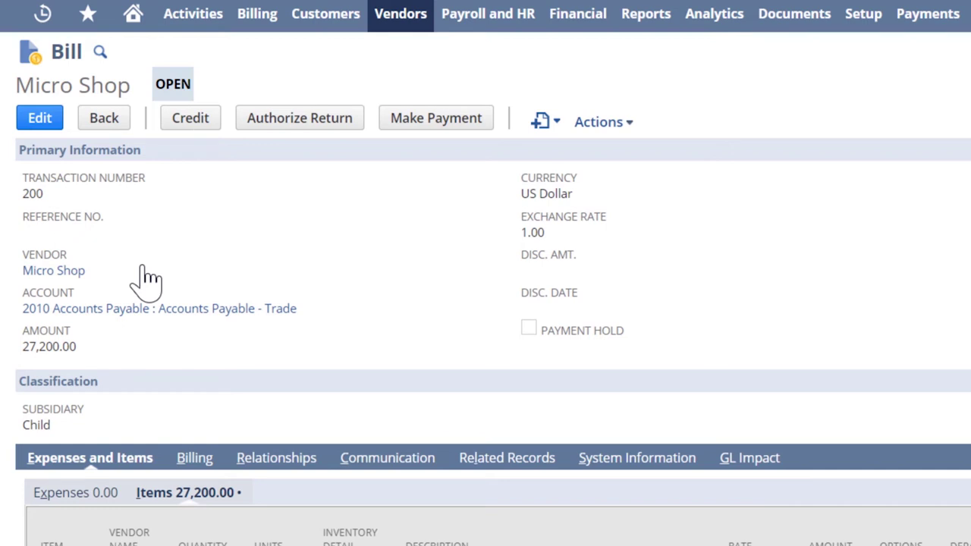
Step: Save a 27,200.00 payment on Micro Shop's bill from 1010 Cash : US Checking, then open Micro Shop
click(476, 125)
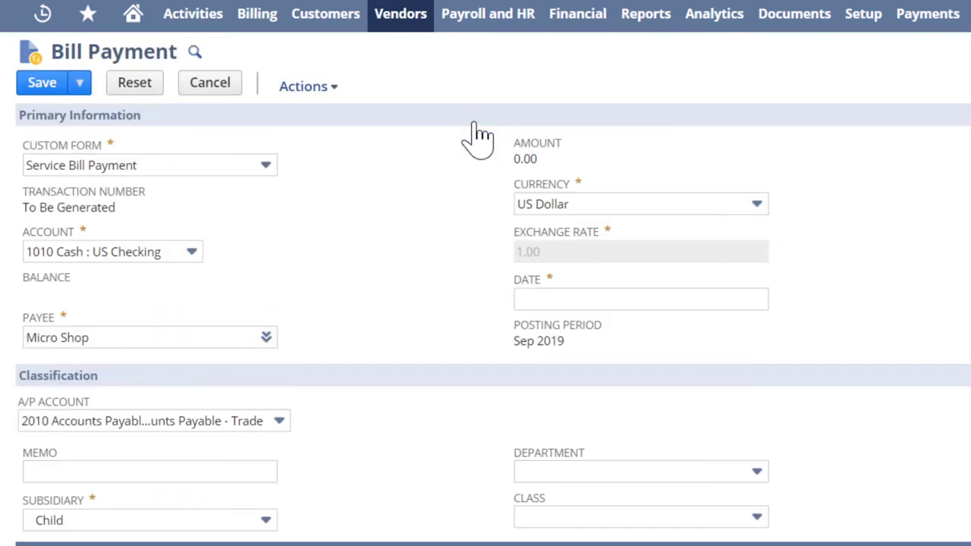
scroll(357, 437, down, 3)
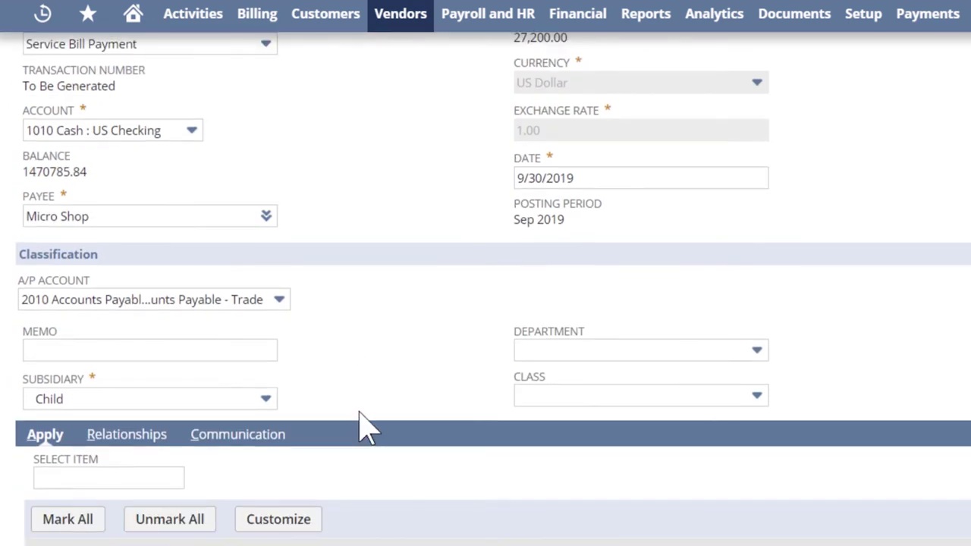
scroll(371, 426, down, 3)
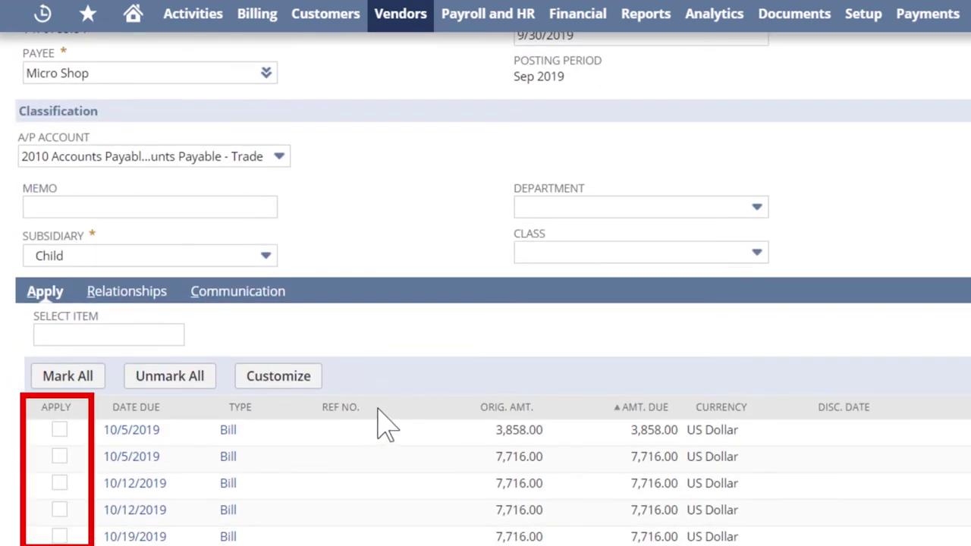
scroll(383, 425, up, 2)
scroll(383, 425, up, 3)
scroll(379, 408, up, 2)
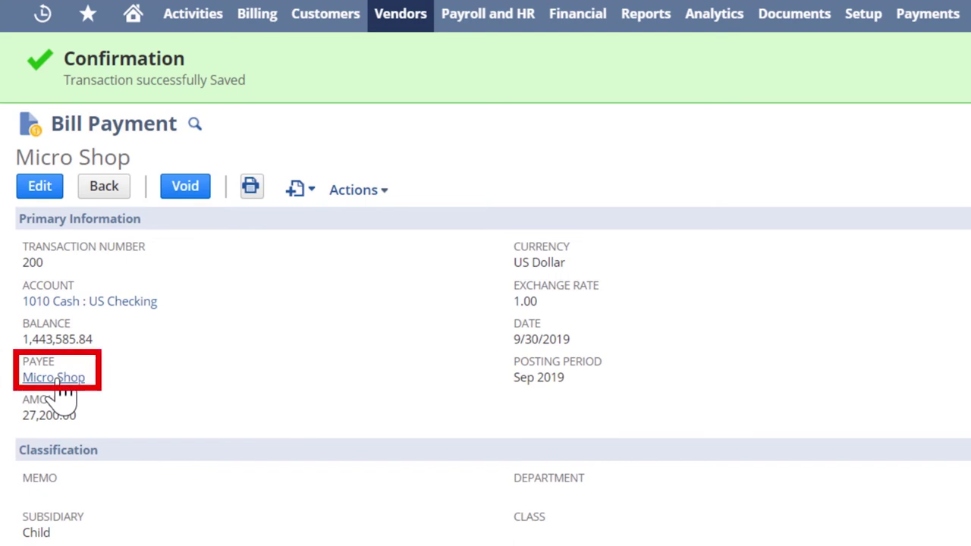
mouse_move(54, 378)
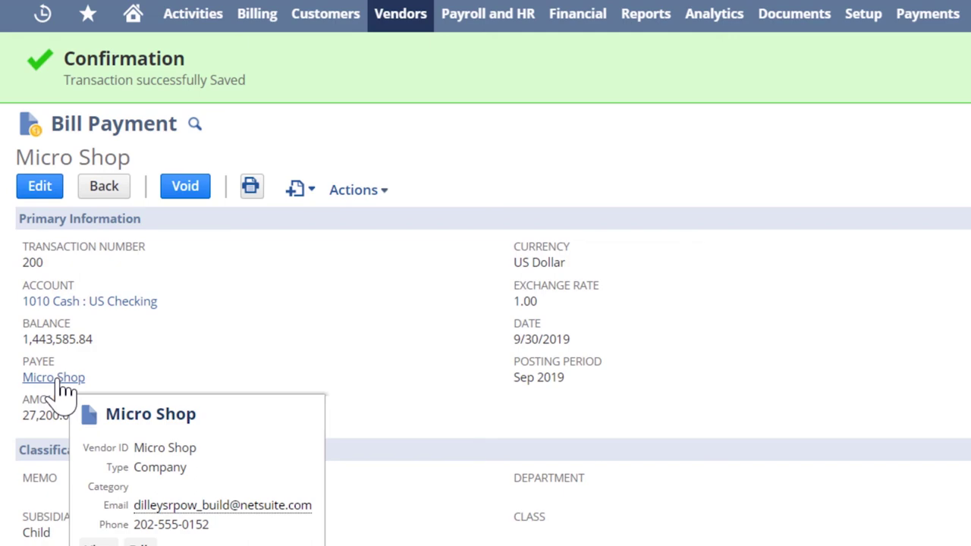
click(62, 384)
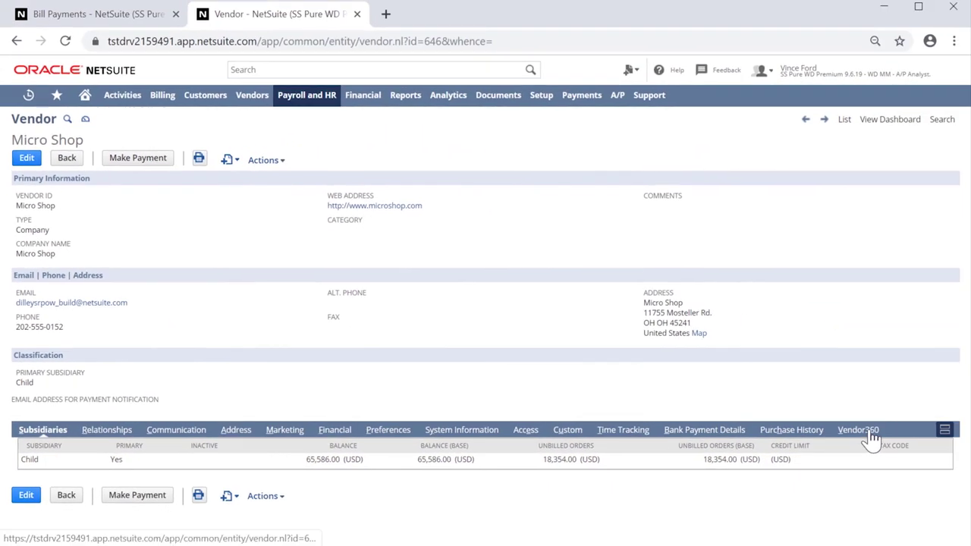
Step: Review Micro Shop's Vendor360 scorecard, open purchase orders, and the returned iPad Pro 9.7 inch - 32GB
click(865, 432)
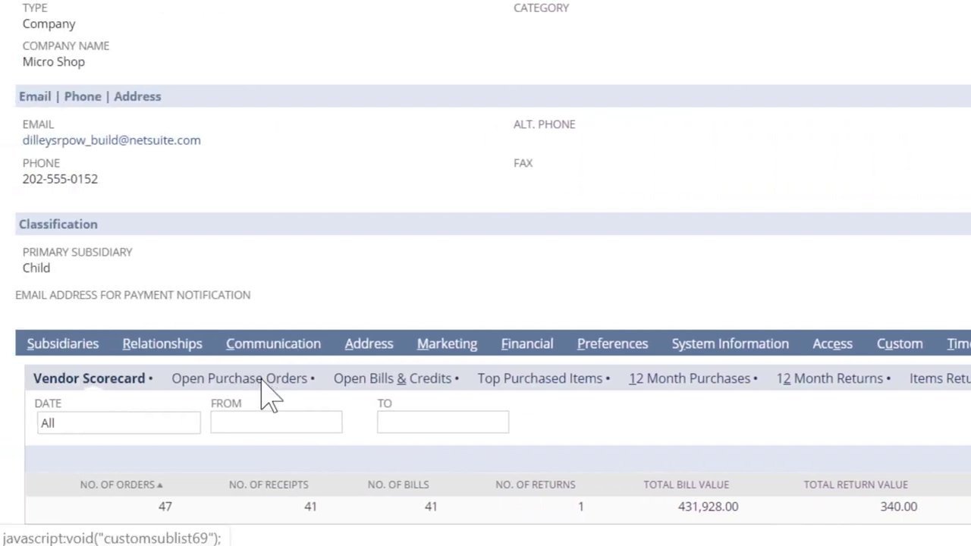
click(262, 380)
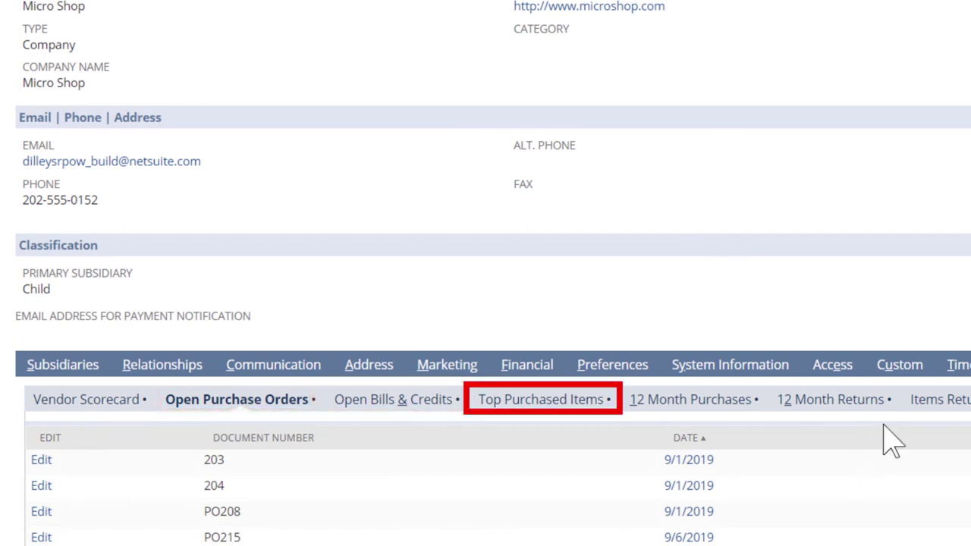
click(937, 399)
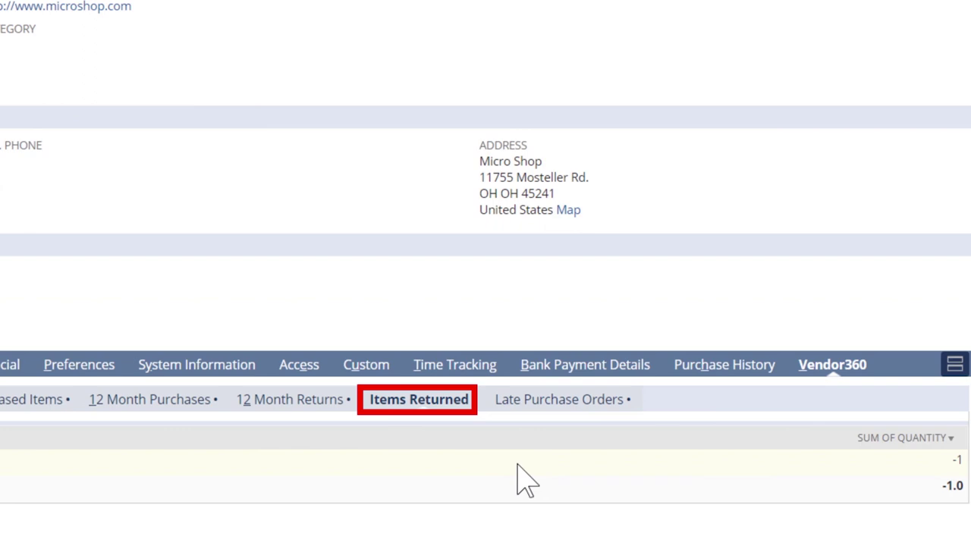